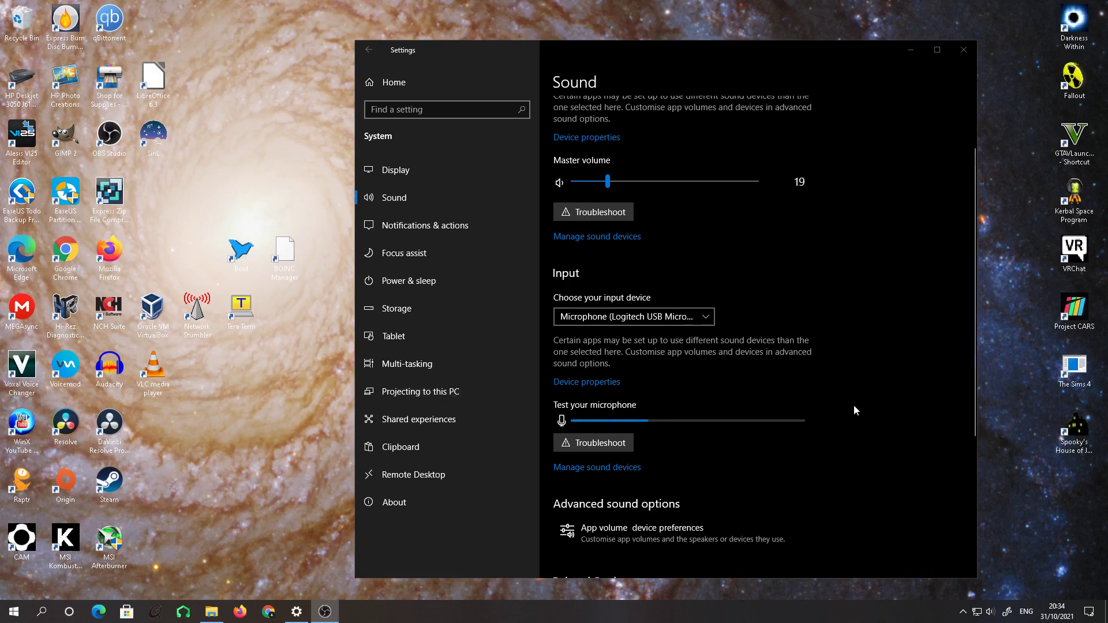
pyautogui.scroll(-2, 858, 389)
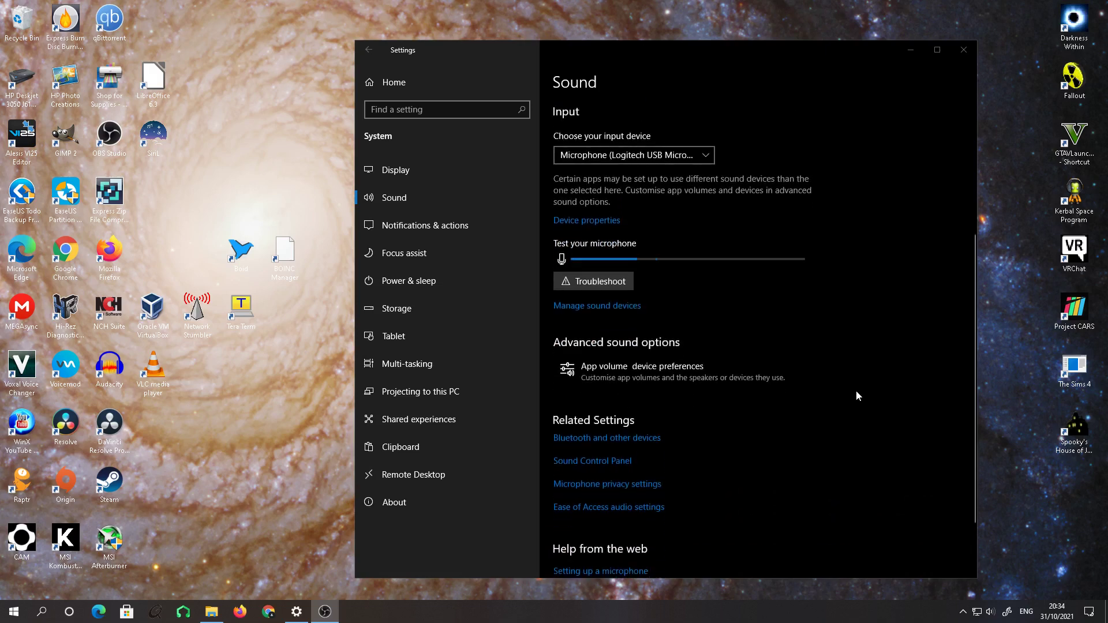
pyautogui.scroll(2, 857, 396)
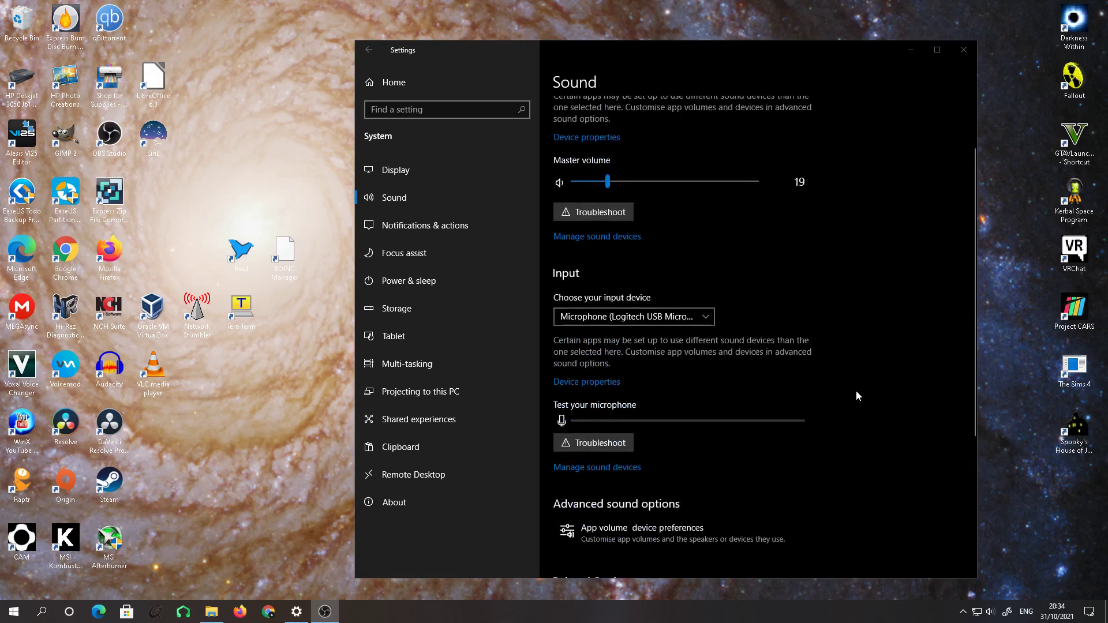